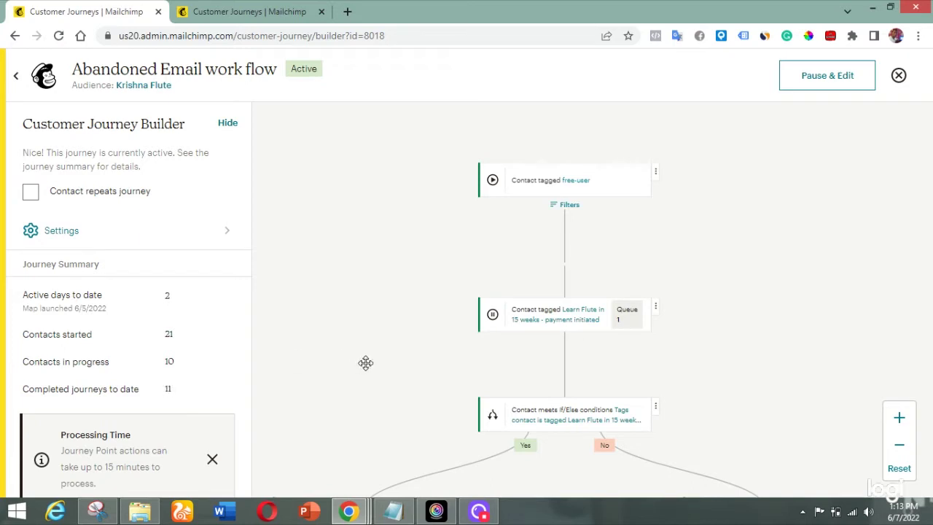
# Examine the start of the Abandoned Email work flow journey, from the free-user starting point through the payment-initiated wait to the first If/Else split
pyautogui.scroll(-1, 365, 362)
pyautogui.scroll(-1, 365, 362)
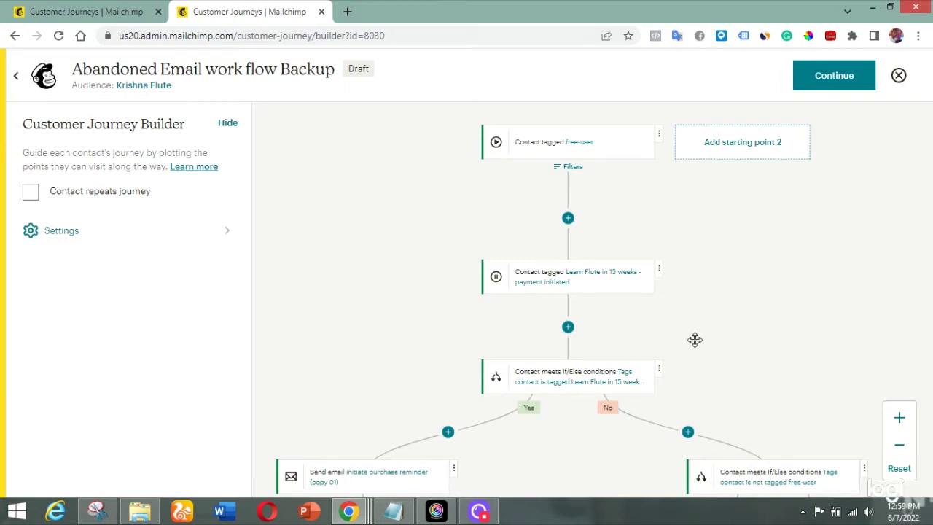
pyautogui.scroll(-3, 694, 340)
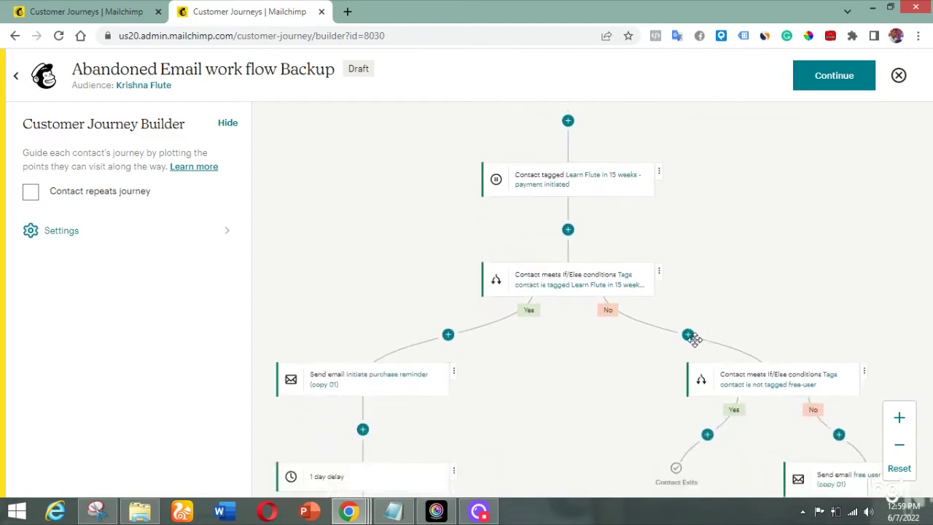
pyautogui.scroll(-1, 696, 336)
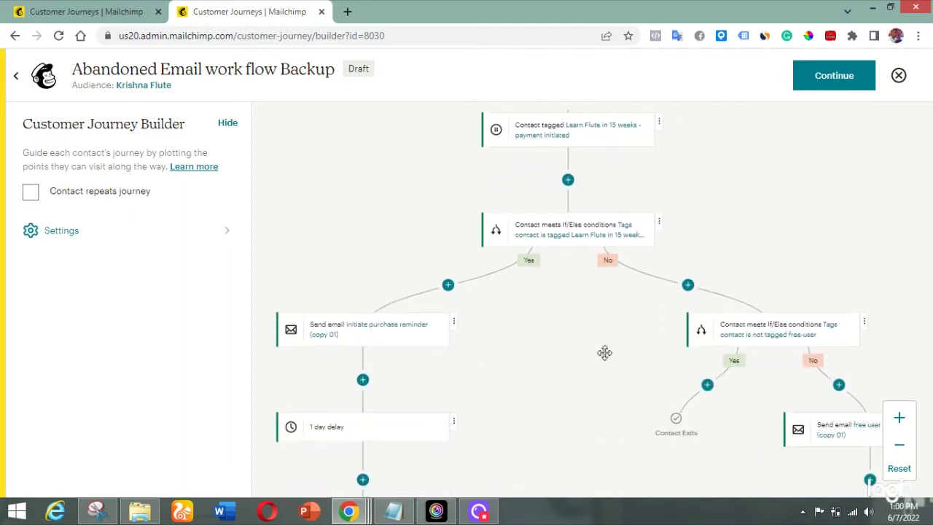
pyautogui.scroll(4, 605, 353)
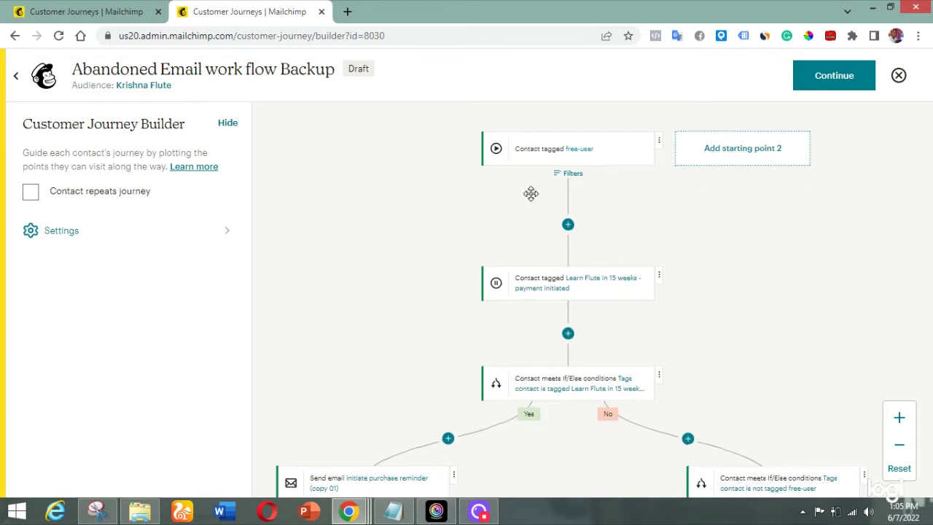
pyautogui.scroll(-1, 571, 238)
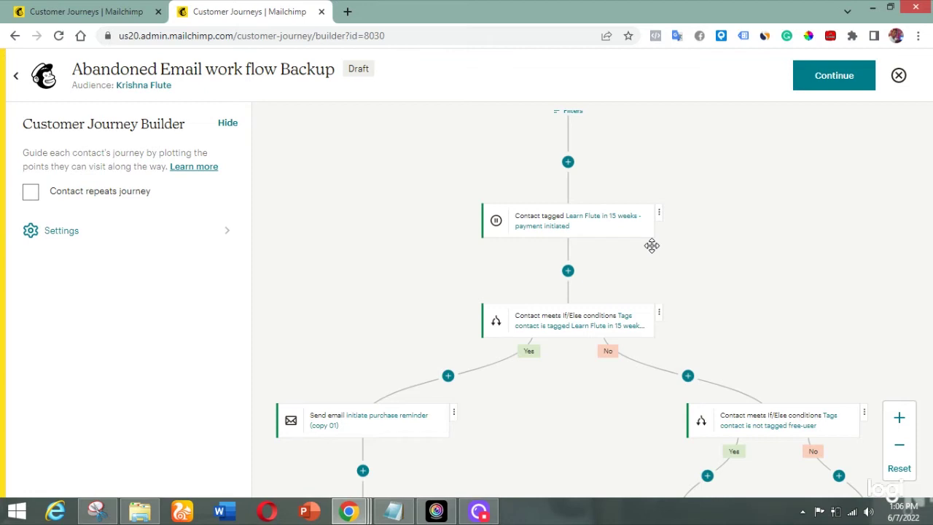
pyautogui.moveTo(572, 270)
pyautogui.scroll(-2, 556, 380)
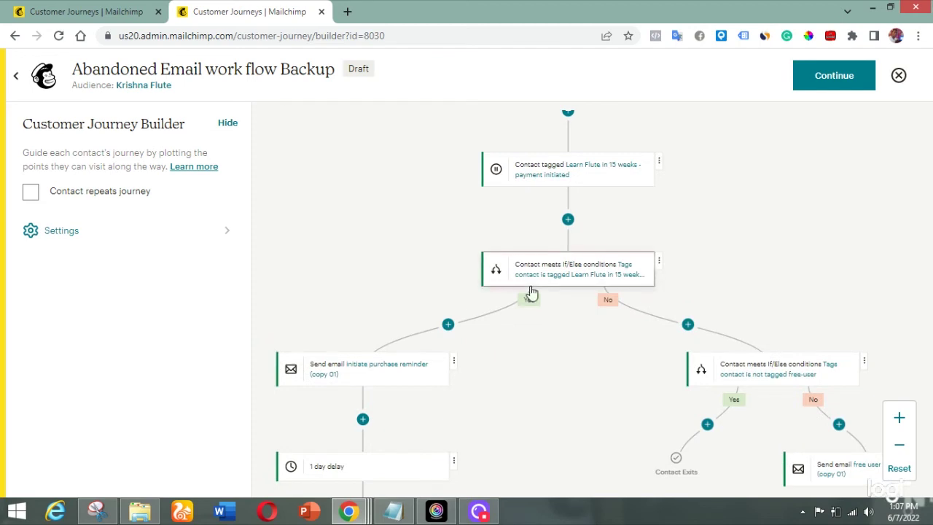
# Review the Yes branch of the Learn Flute If/Else split, following its reminder emails, delays and free-user checks down to the final coupon email
pyautogui.moveTo(440, 337)
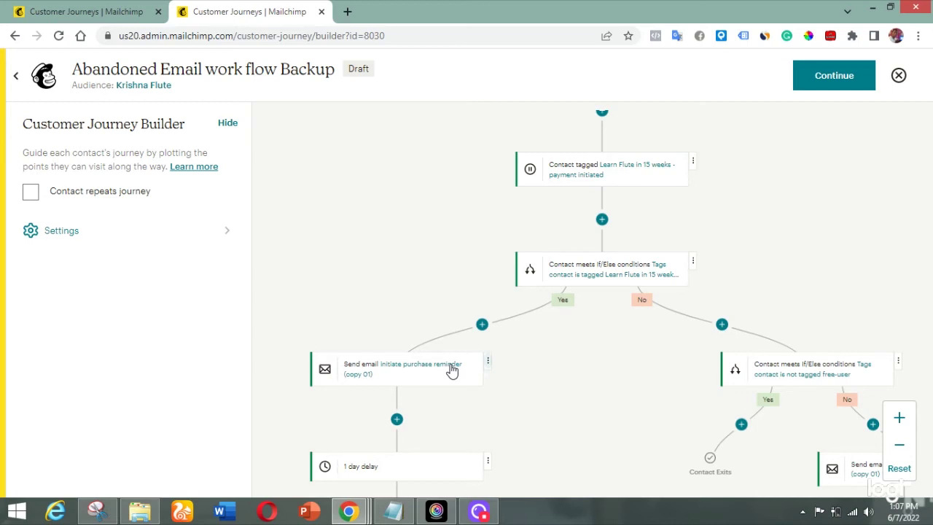
pyautogui.scroll(-1, 452, 370)
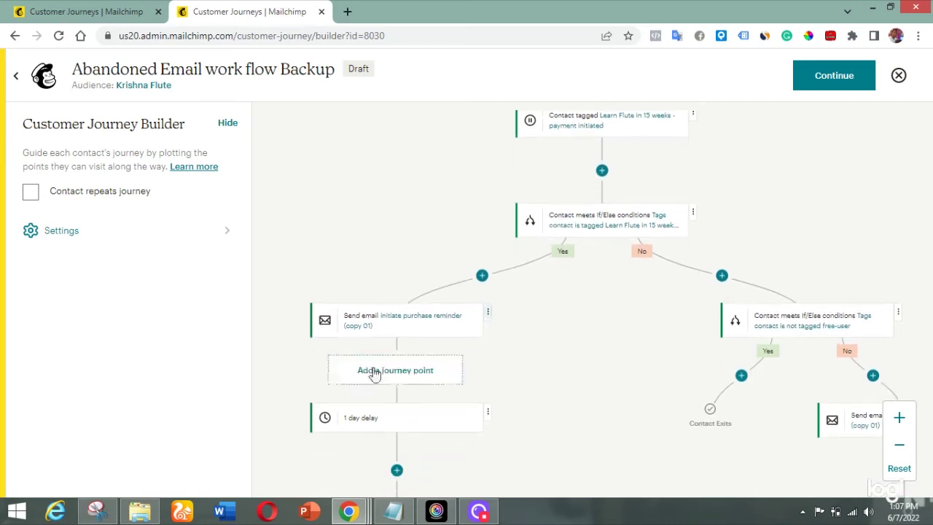
pyautogui.scroll(-1, 411, 378)
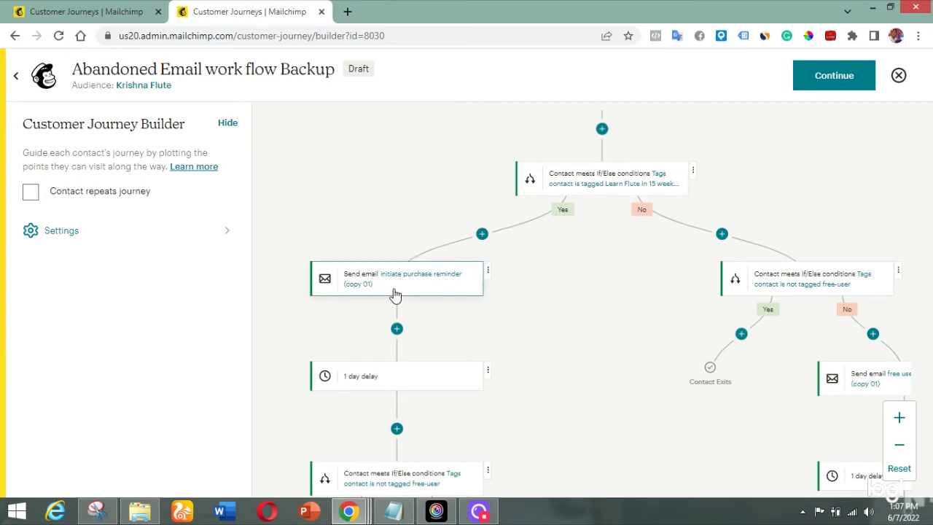
pyautogui.scroll(-2, 395, 295)
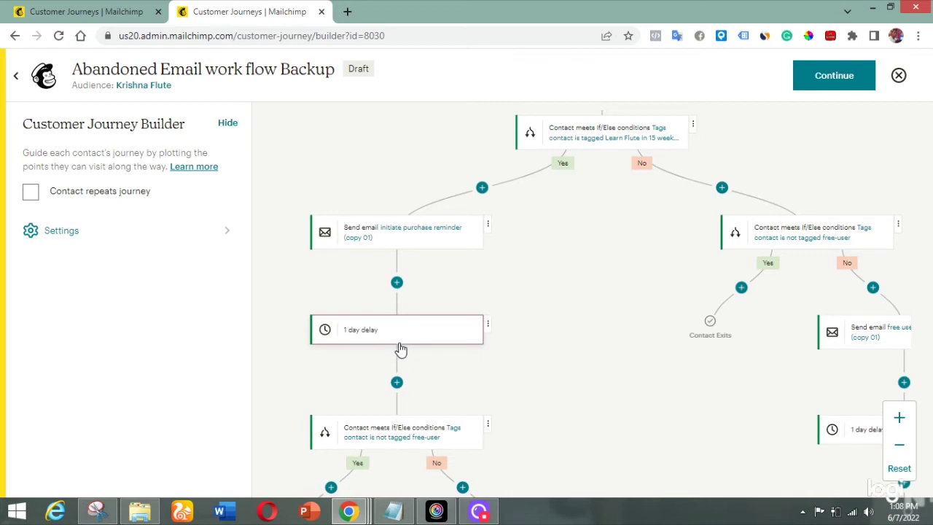
pyautogui.scroll(-3, 400, 350)
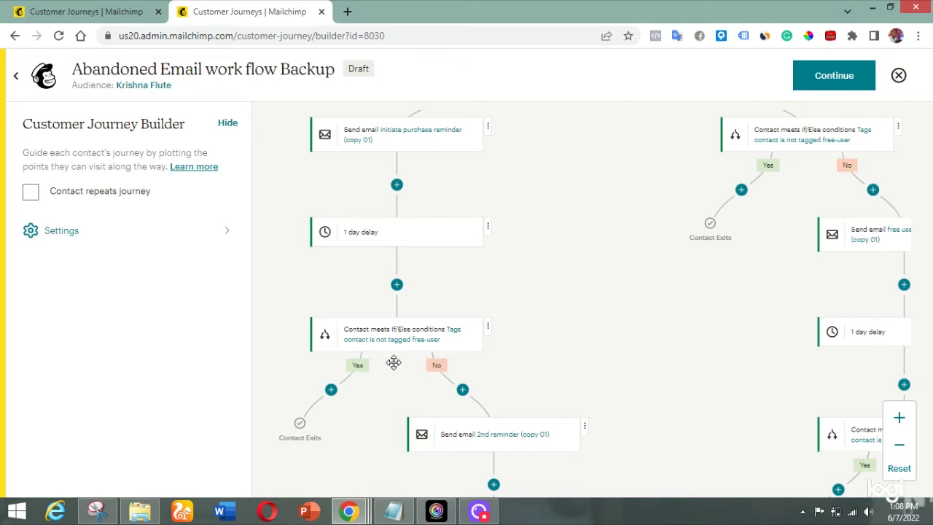
pyautogui.scroll(-1, 393, 362)
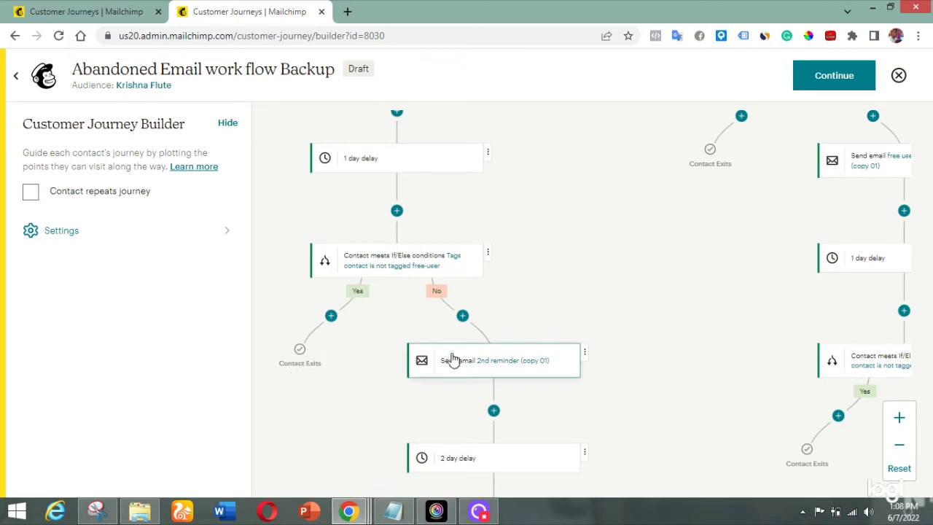
pyautogui.scroll(-3, 455, 367)
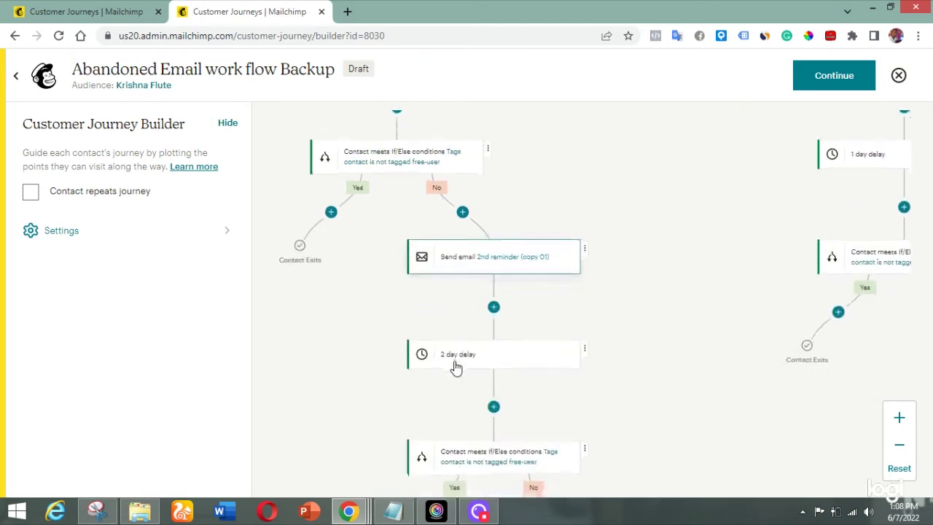
pyautogui.scroll(-1, 455, 366)
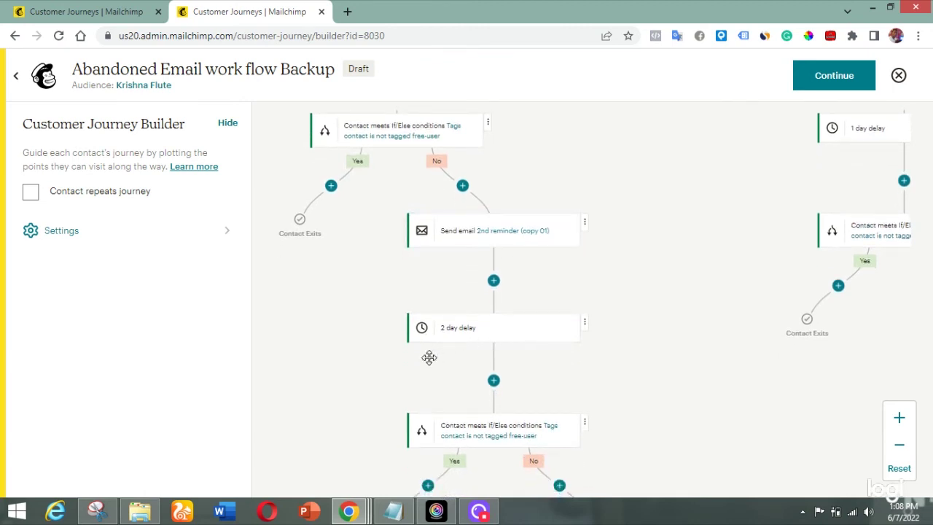
pyautogui.scroll(-3, 430, 357)
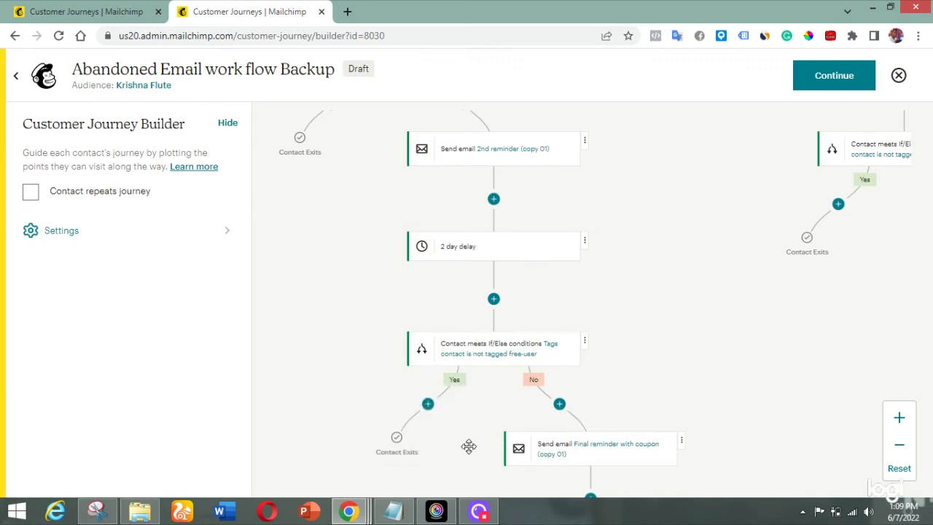
pyautogui.scroll(-3, 468, 446)
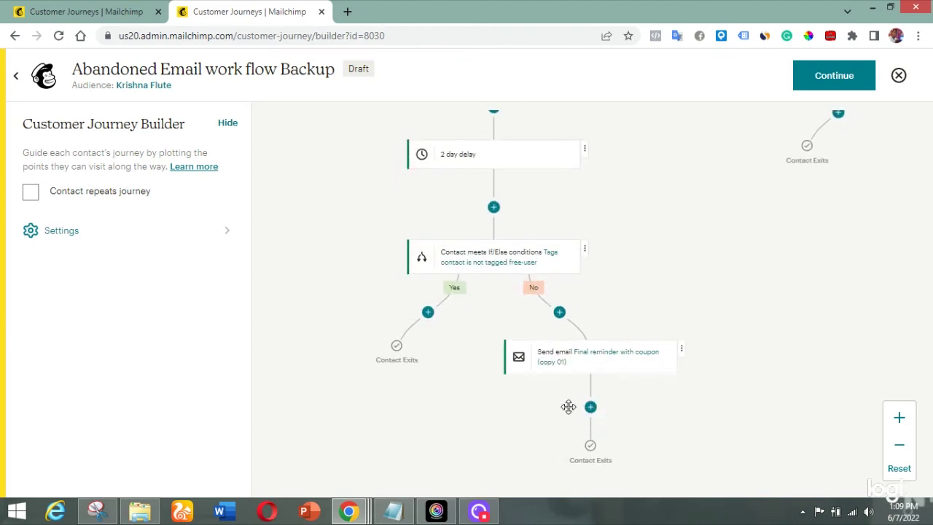
# Examine how contacts reach the No branch of the Learn Flute If/Else split and its first check for the free-user tag
pyautogui.scroll(7, 567, 406)
pyautogui.scroll(8, 569, 407)
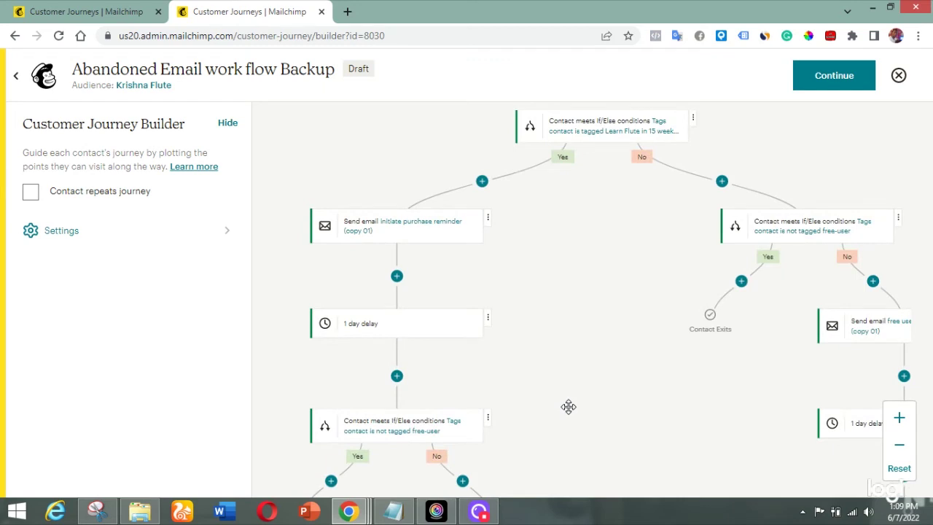
pyautogui.scroll(2, 569, 406)
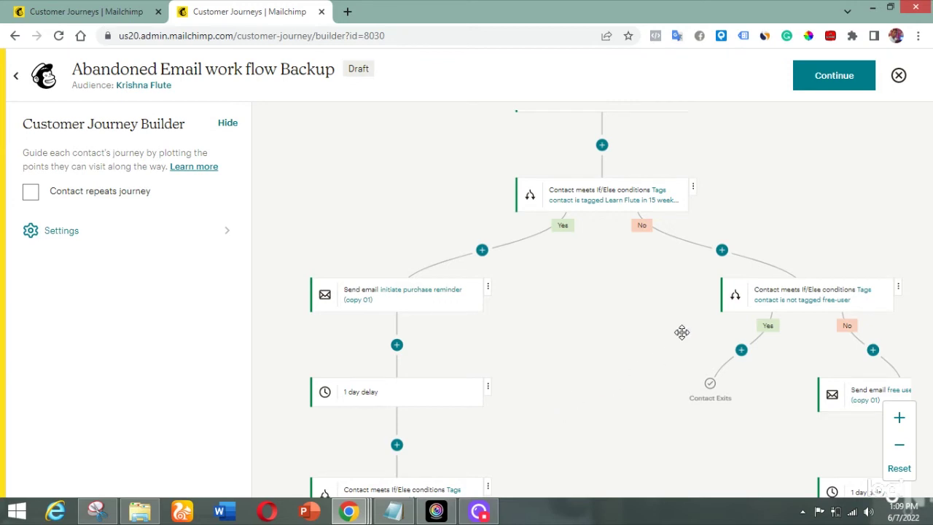
pyautogui.hscroll(1, 680, 329)
pyautogui.hscroll(5, 745, 298)
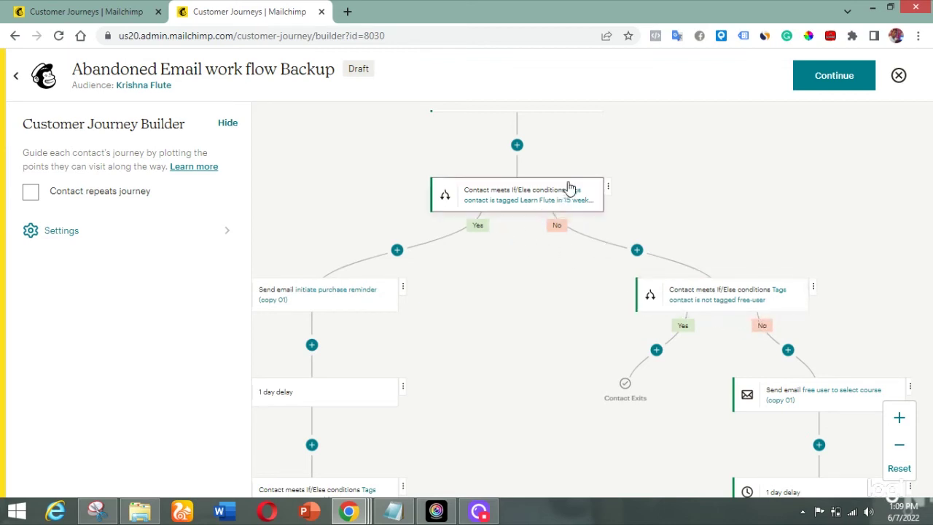
pyautogui.scroll(3, 567, 186)
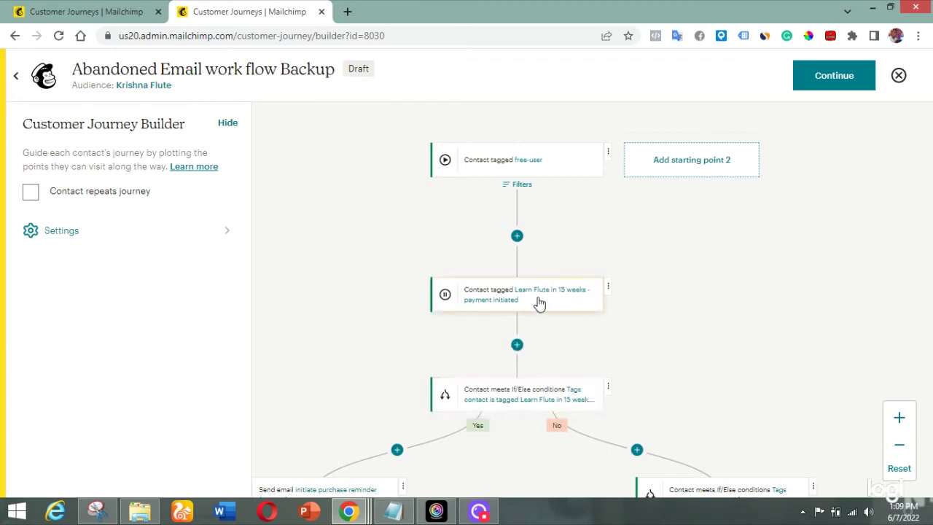
pyautogui.scroll(-1, 634, 356)
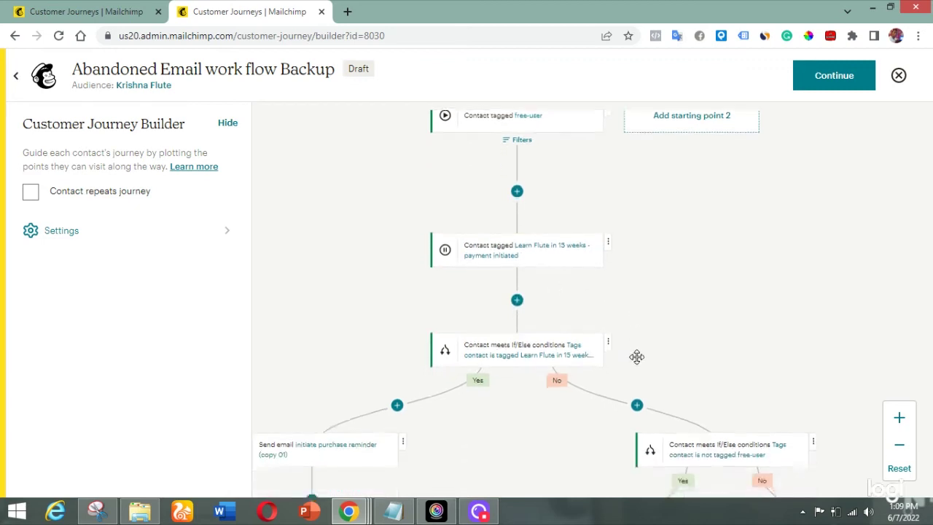
pyautogui.scroll(-2, 591, 358)
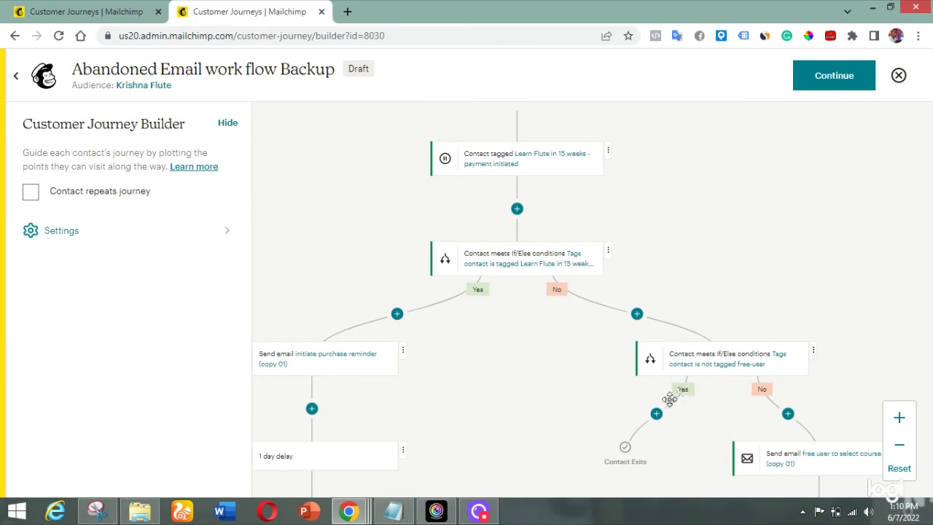
pyautogui.scroll(-1, 795, 466)
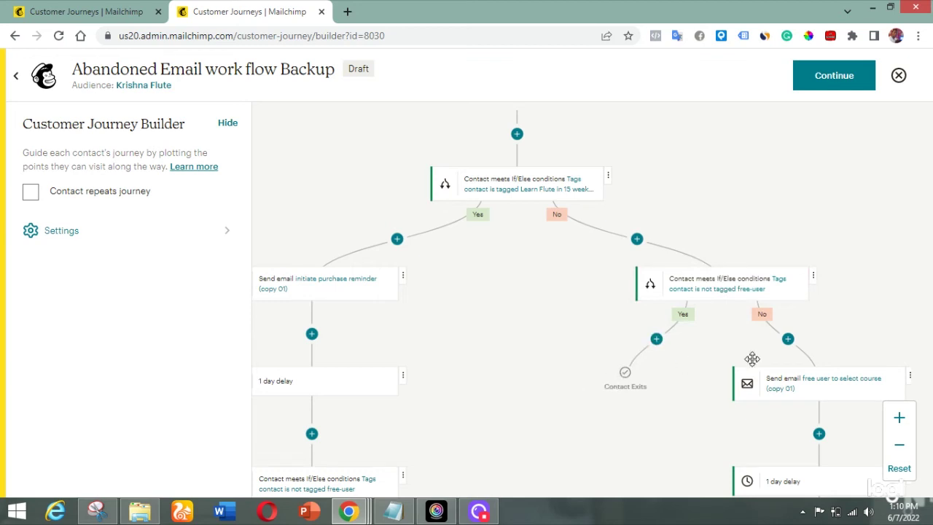
# Review the No branch's email sequence, from the free user to select course email through the delays and tag checks to the 3rd email
pyautogui.scroll(-1, 751, 358)
pyautogui.scroll(-1, 820, 346)
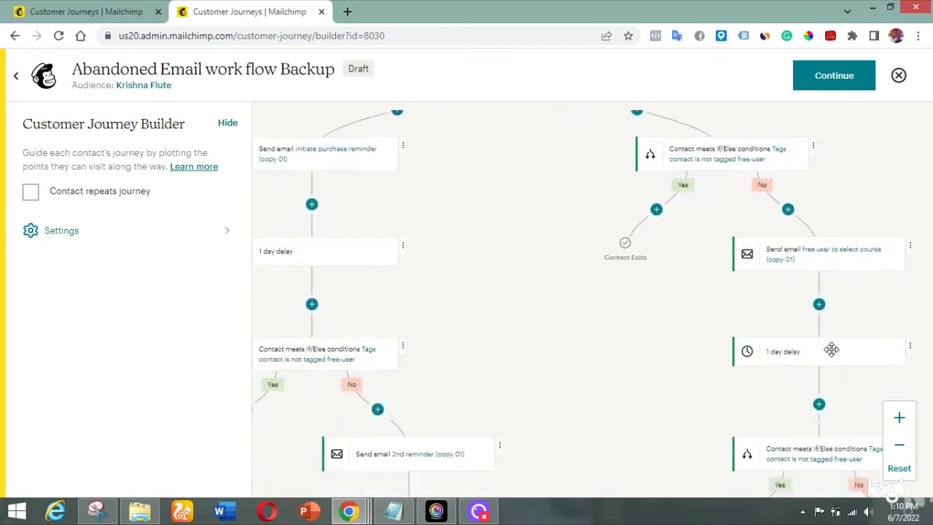
pyautogui.scroll(-2, 785, 370)
pyautogui.hscroll(2, 785, 366)
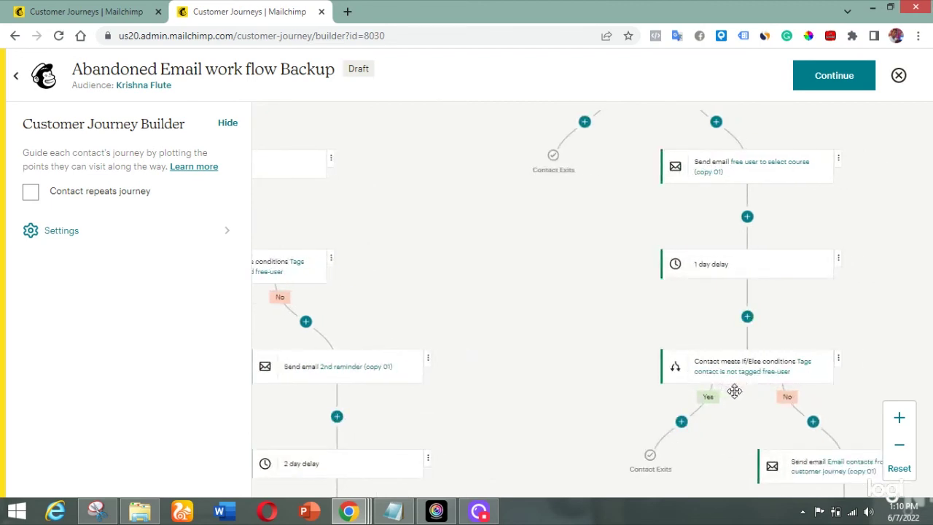
pyautogui.scroll(-1, 734, 391)
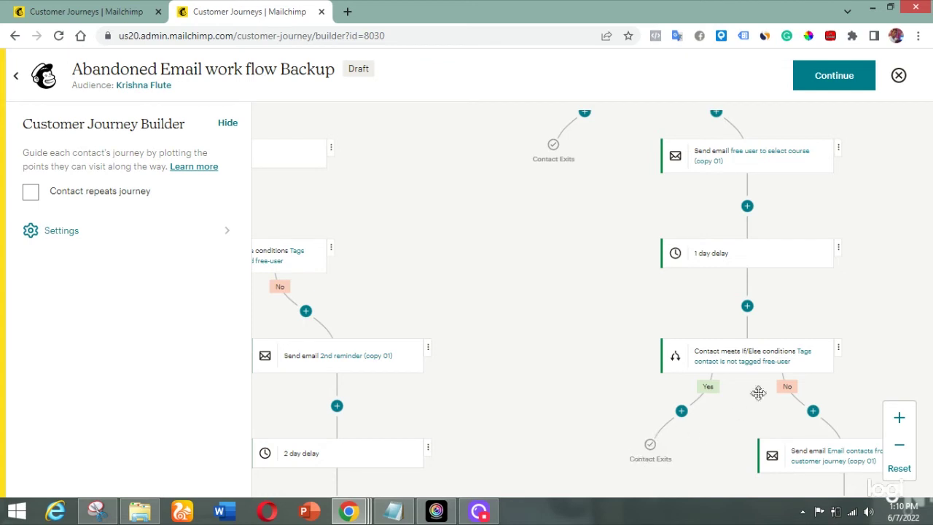
pyautogui.scroll(-3, 763, 385)
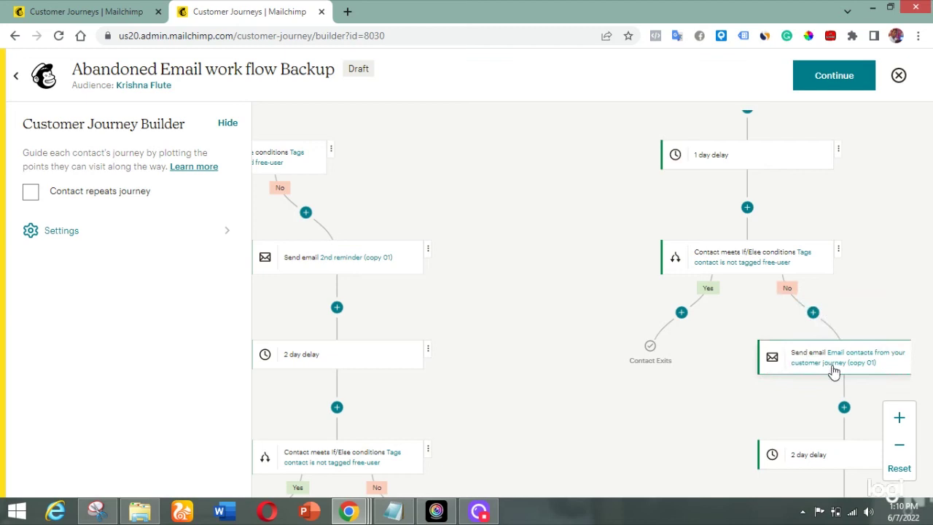
pyautogui.scroll(-1, 786, 329)
pyautogui.scroll(-3, 787, 330)
pyautogui.hscroll(2, 787, 329)
pyautogui.scroll(-3, 789, 338)
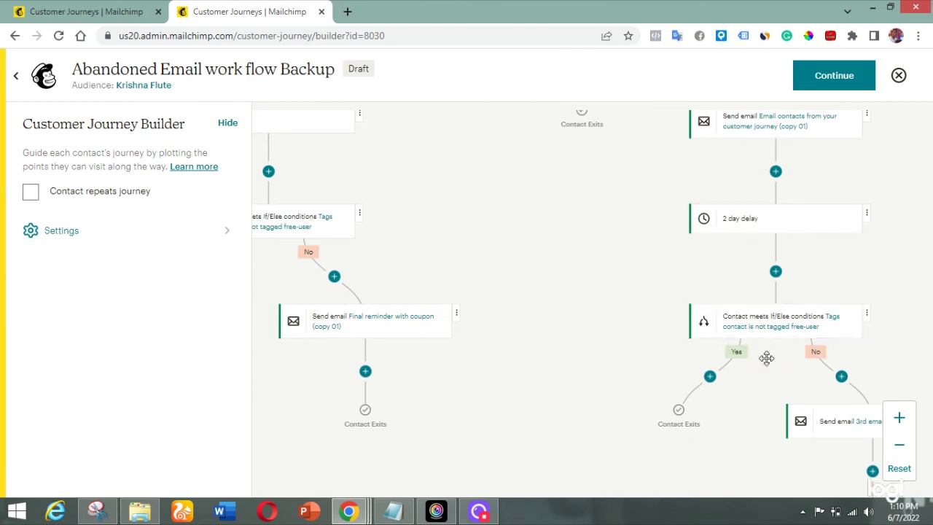
pyautogui.moveTo(850, 372)
pyautogui.scroll(-1, 816, 386)
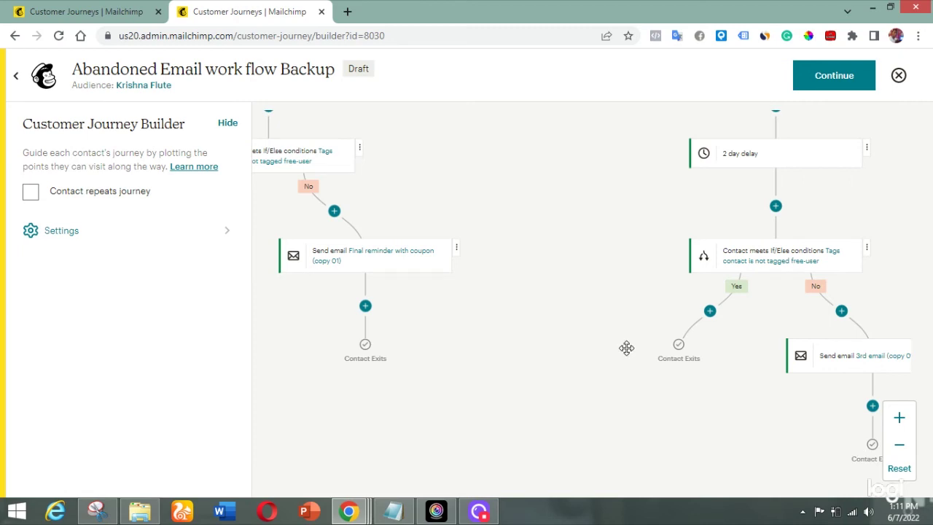
# Look back over the No branch from its last email up to the Learn Flute If/Else split
pyautogui.scroll(3, 625, 347)
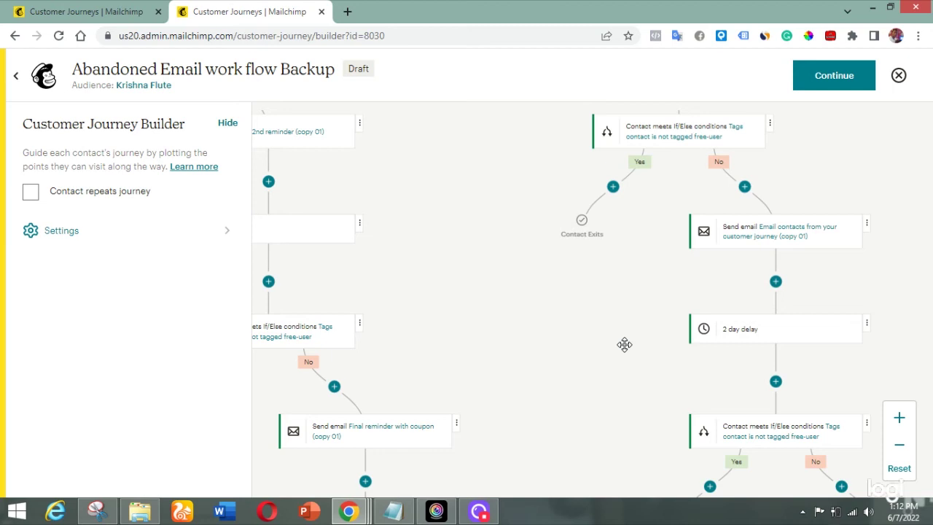
pyautogui.scroll(1, 624, 344)
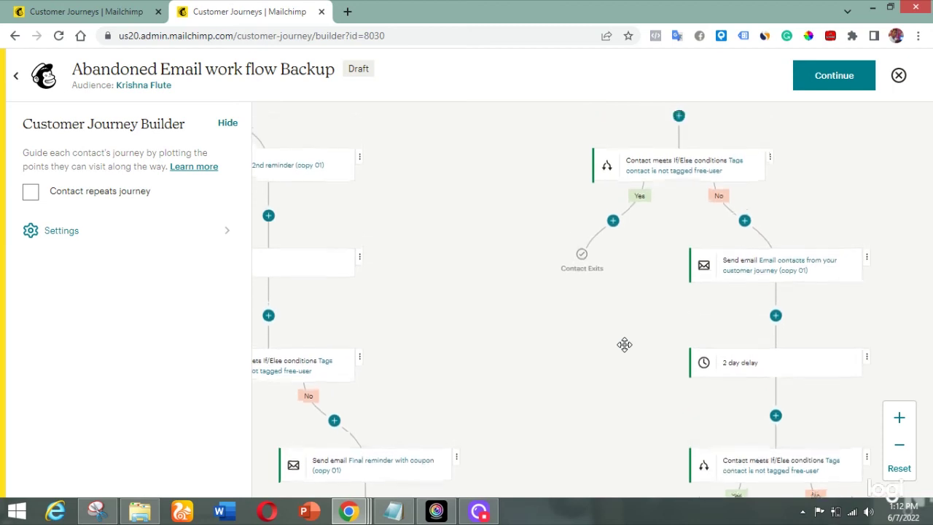
pyautogui.scroll(3, 624, 343)
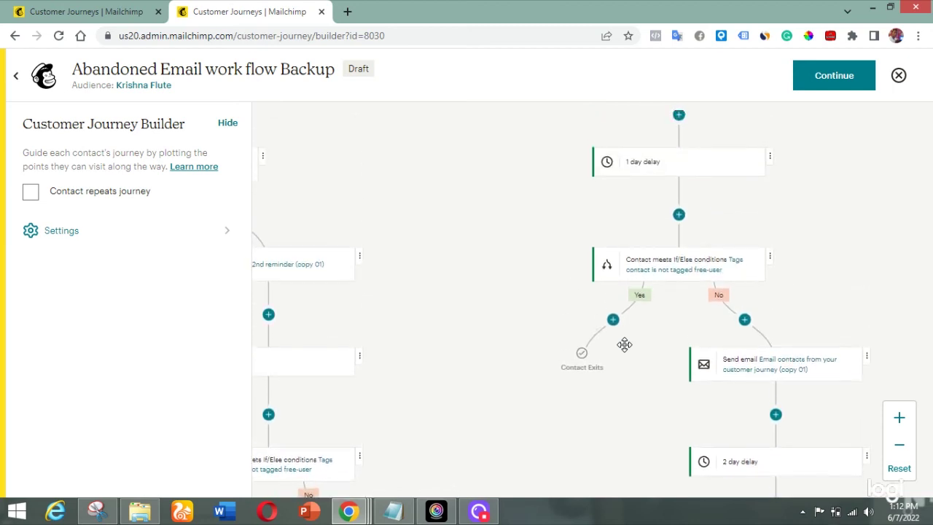
pyautogui.scroll(1, 624, 344)
pyautogui.scroll(5, 483, 352)
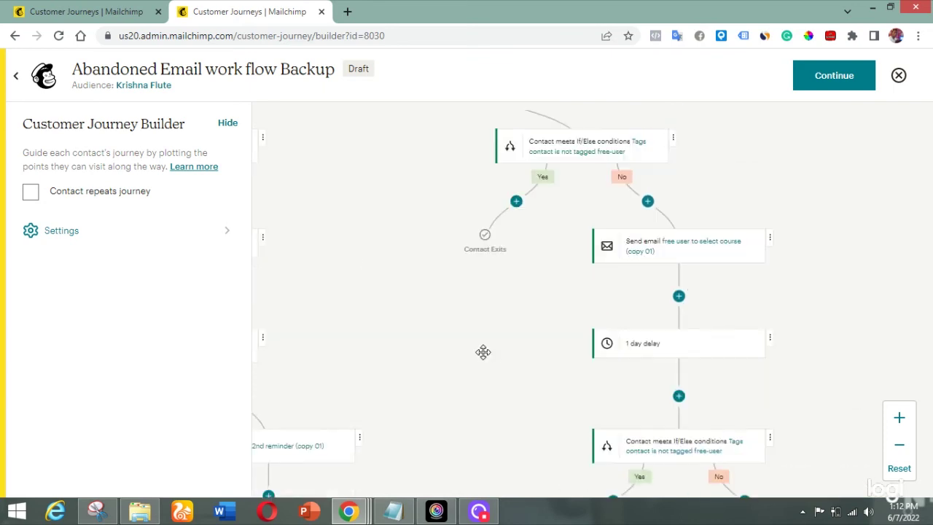
pyautogui.scroll(10, 483, 352)
pyautogui.hscroll(-4, 483, 352)
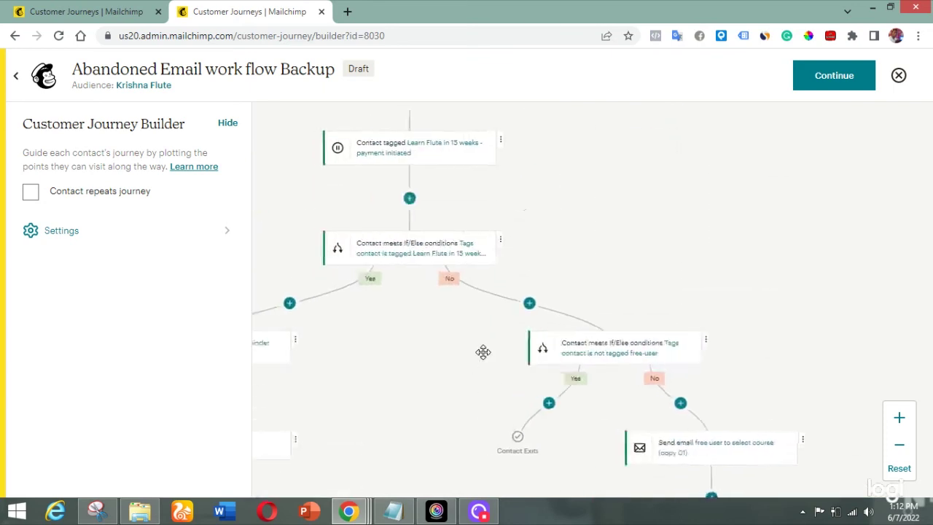
pyautogui.scroll(-3, 486, 220)
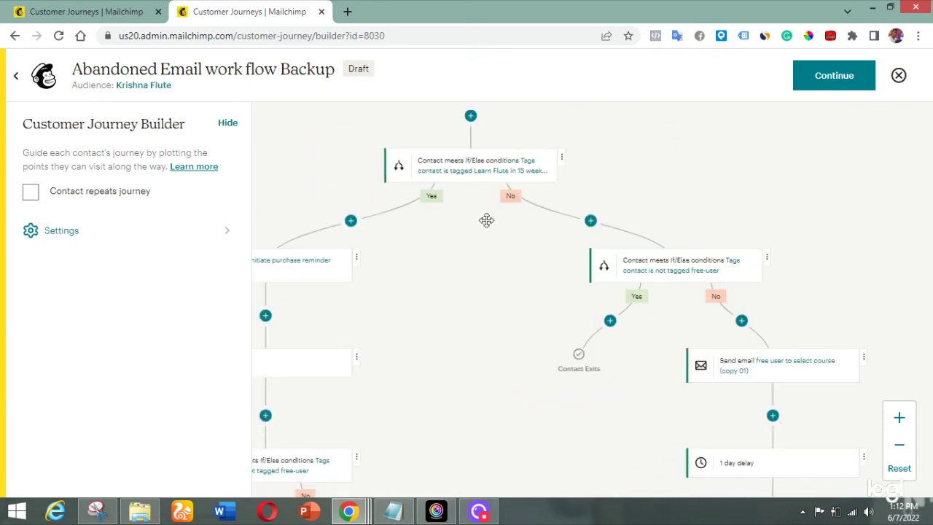
# Switch to the active Abandoned Email work flow journey and examine its free-user starting point, Learn Flute payment-initiated wait and If/Else split
pyautogui.click(40, 7)
pyautogui.scroll(5, 397, 262)
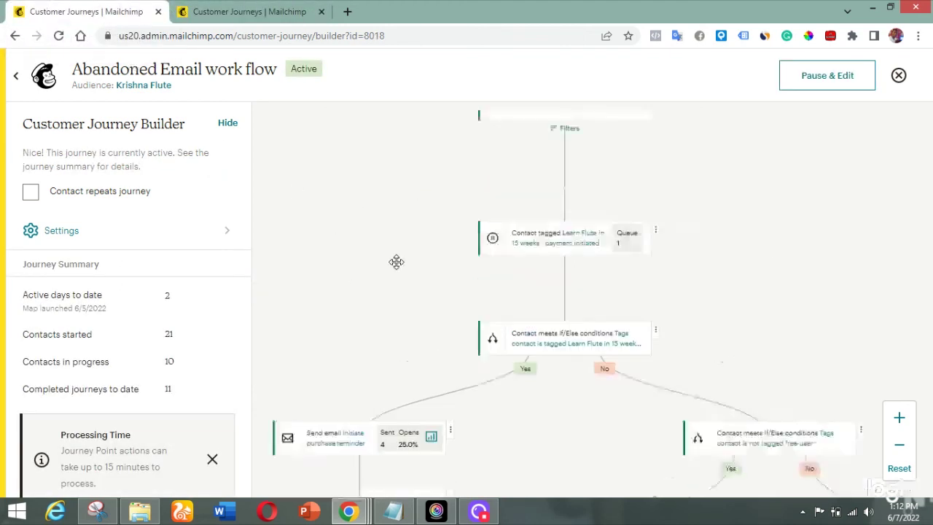
pyautogui.scroll(-2, 396, 262)
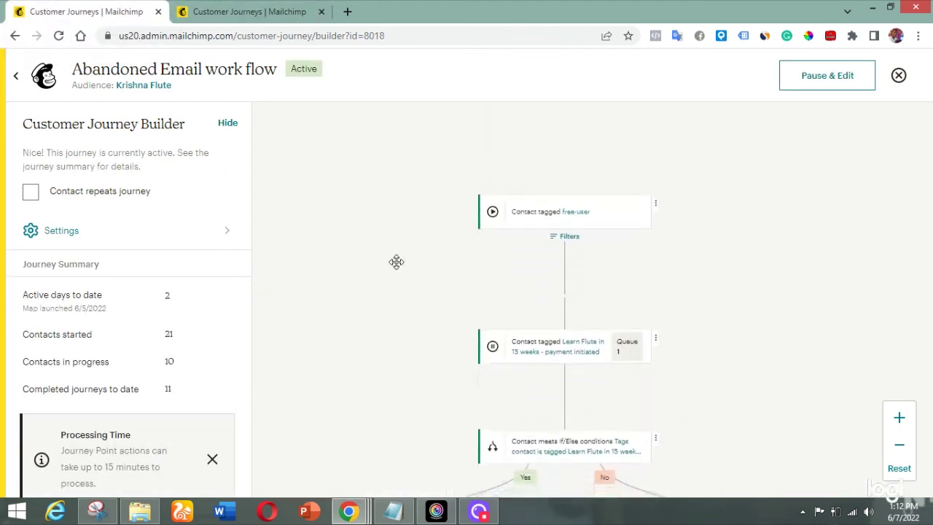
pyautogui.scroll(-1, 396, 261)
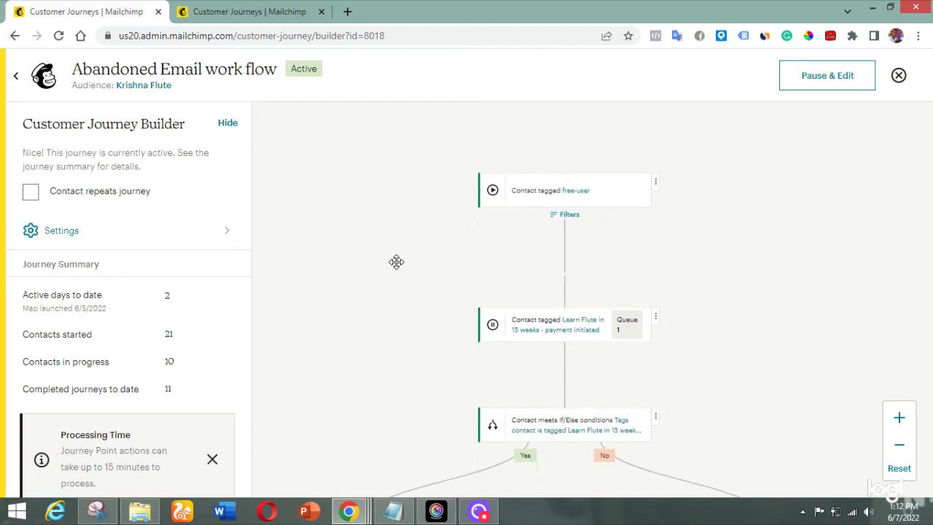
pyautogui.scroll(-1, 396, 262)
pyautogui.scroll(-1, 396, 262)
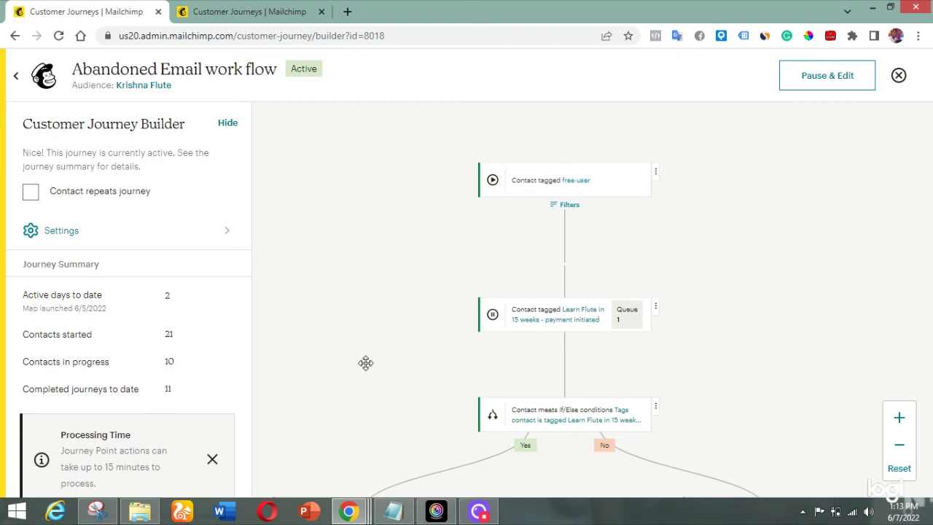
pyautogui.scroll(-1, 365, 362)
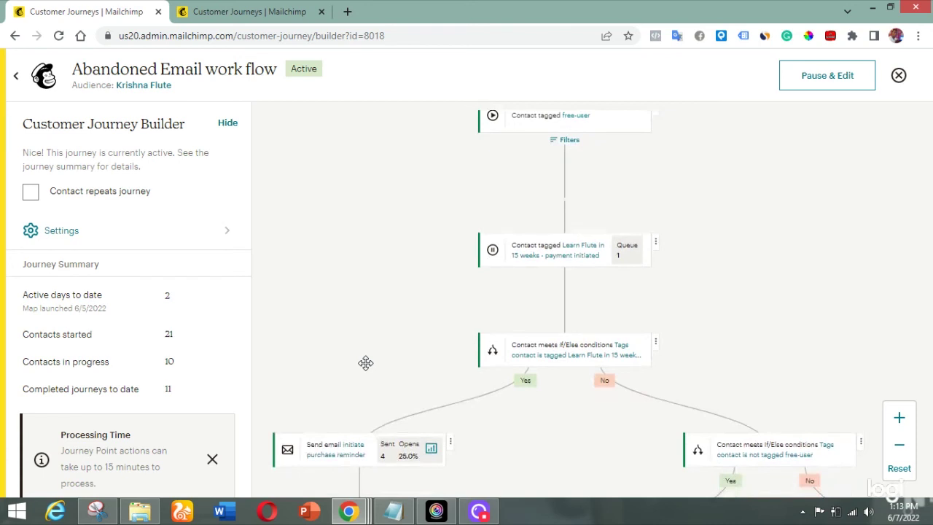
pyautogui.scroll(1, 365, 362)
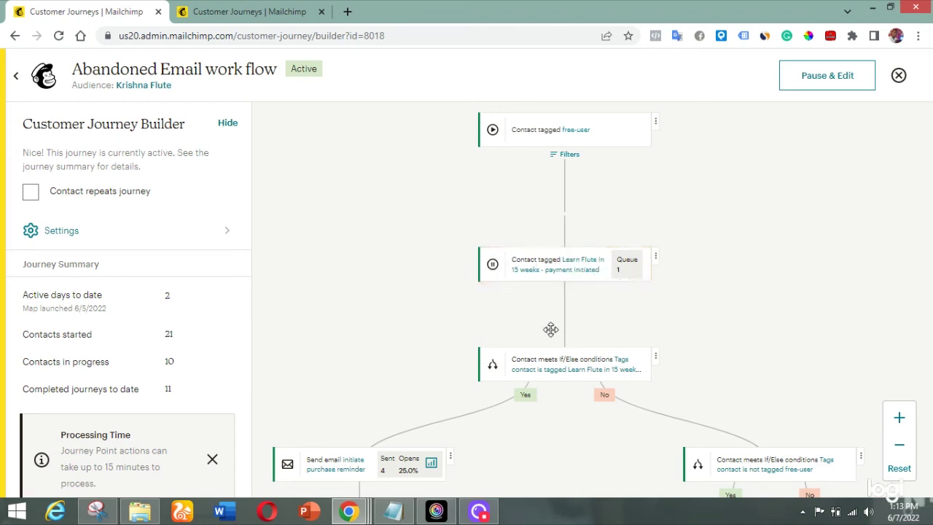
# Check the sent and open statistics of the first email on both branches and the queue at the No branch's 1 day delay
pyautogui.scroll(-1, 550, 330)
pyautogui.scroll(-2, 551, 327)
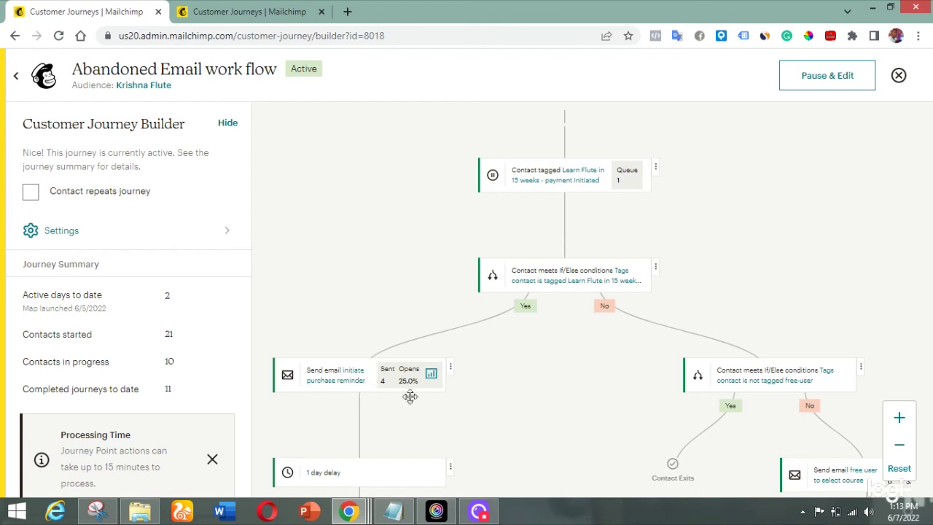
pyautogui.hscroll(1, 434, 395)
pyautogui.hscroll(2, 545, 385)
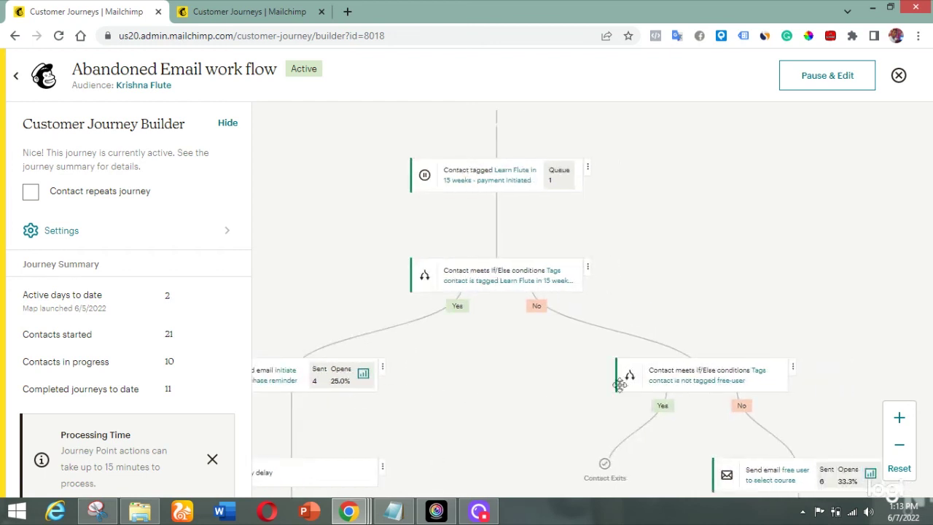
pyautogui.scroll(-3, 827, 455)
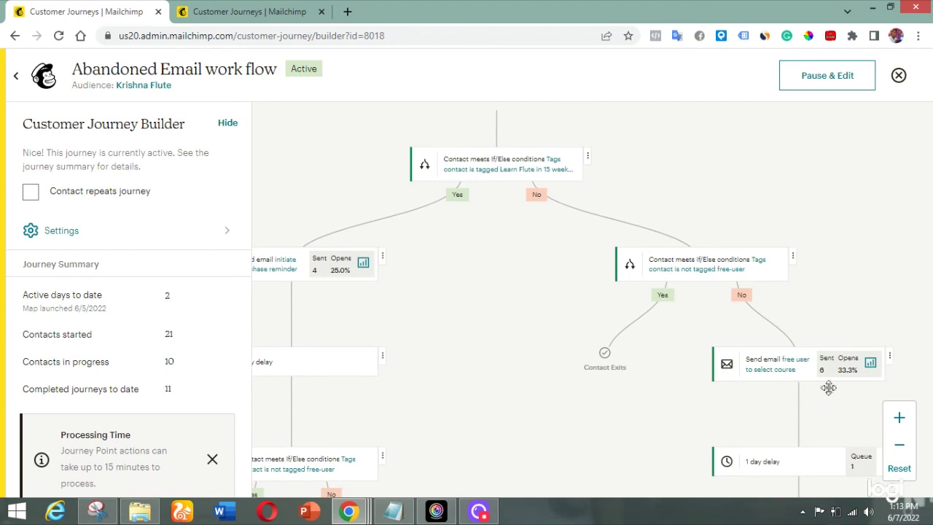
pyautogui.scroll(-3, 791, 395)
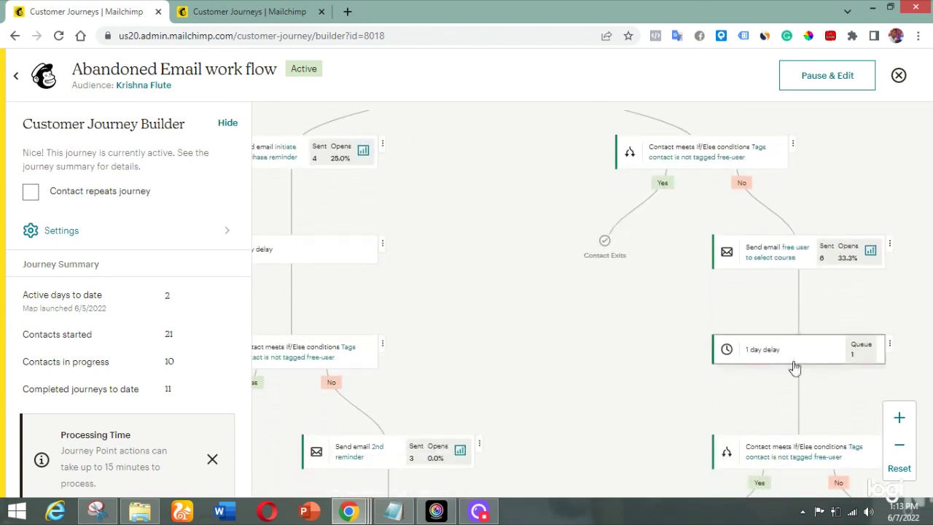
pyautogui.scroll(-1, 806, 367)
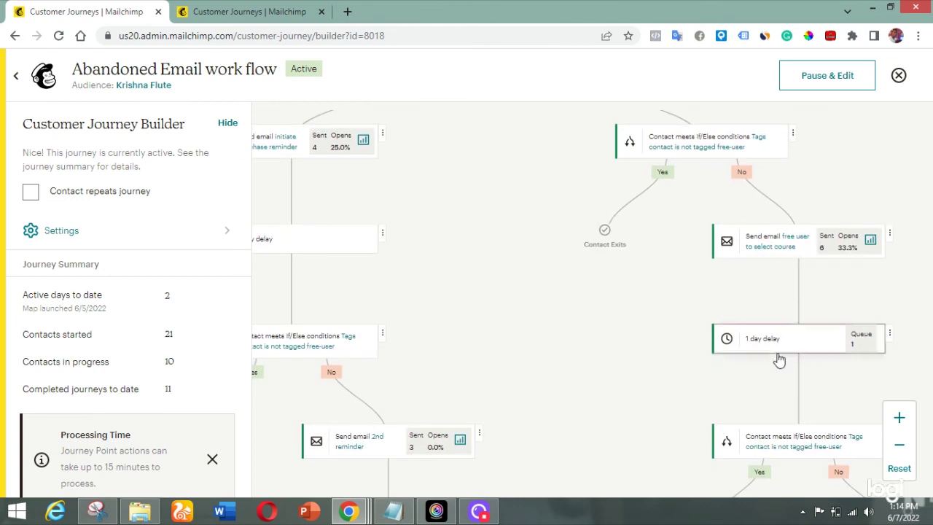
# Check the Yes branch's 2nd reminder email statistics and the queue at its 2 day delay
pyautogui.scroll(1, 777, 358)
pyautogui.scroll(-4, 495, 334)
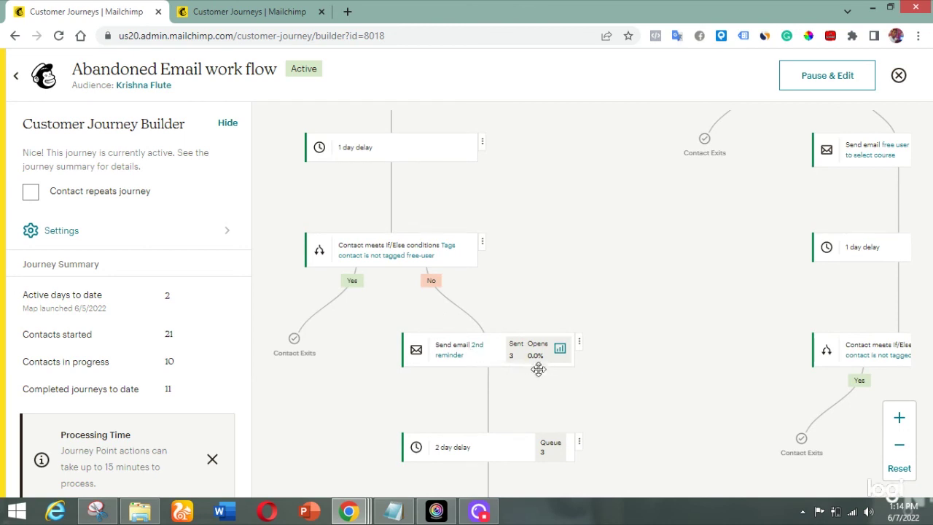
pyautogui.scroll(-3, 537, 371)
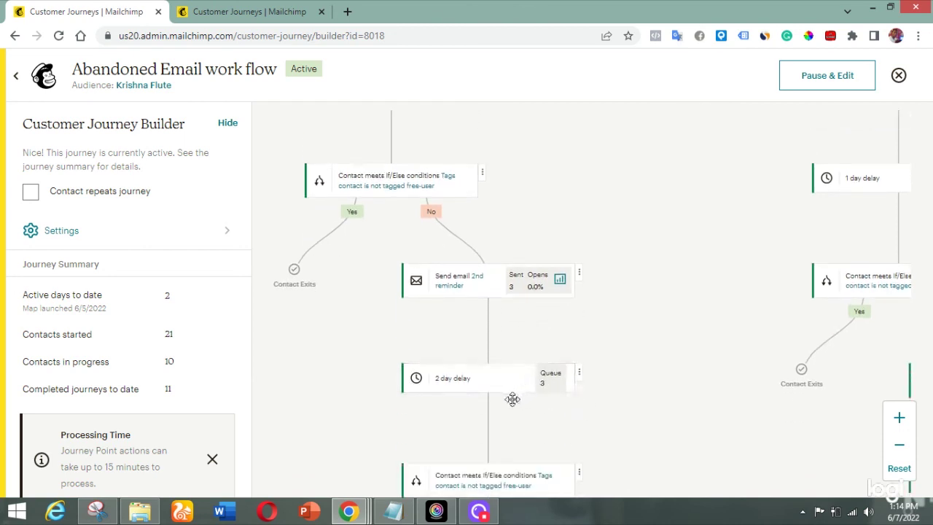
pyautogui.scroll(-2, 539, 437)
pyautogui.scroll(-2, 537, 457)
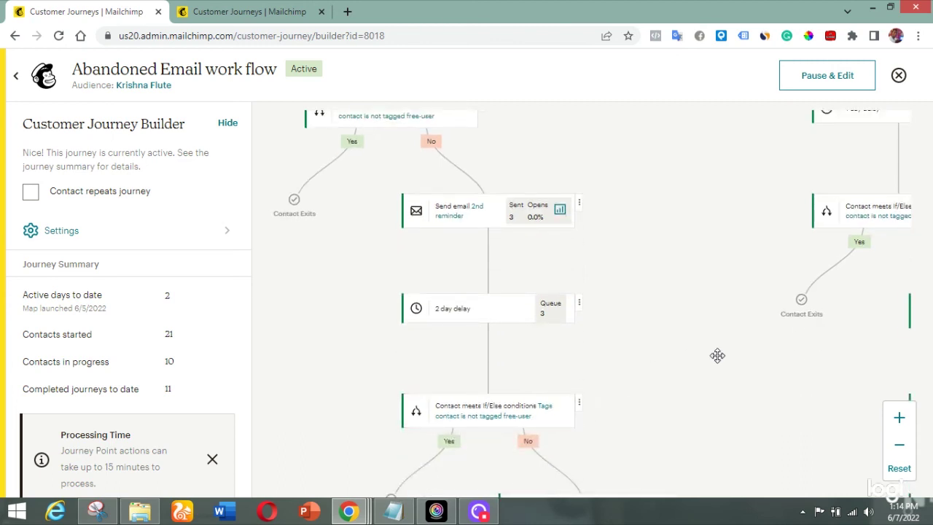
# Review the No branch's second email statistics, 2 day delay queue and free-user check down to the 3rd email
pyautogui.hscroll(5, 717, 355)
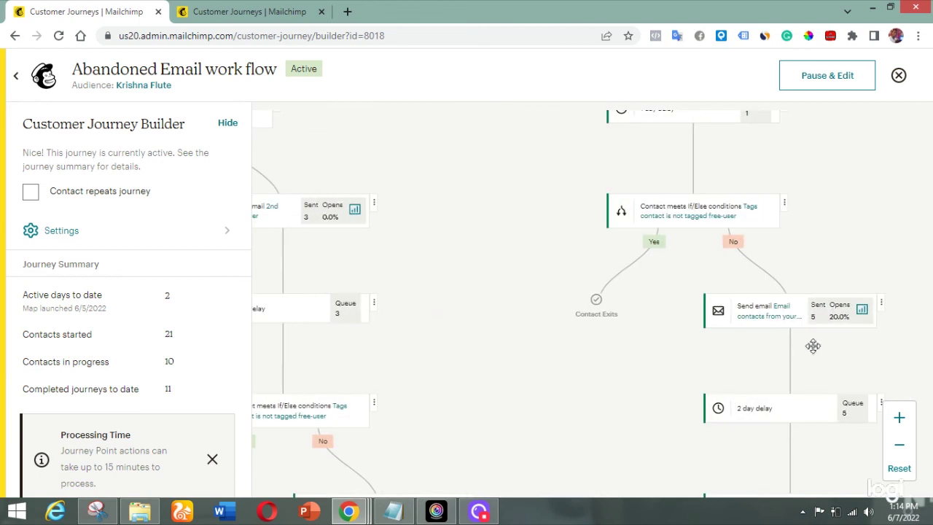
pyautogui.scroll(-1, 801, 399)
pyautogui.scroll(-3, 804, 406)
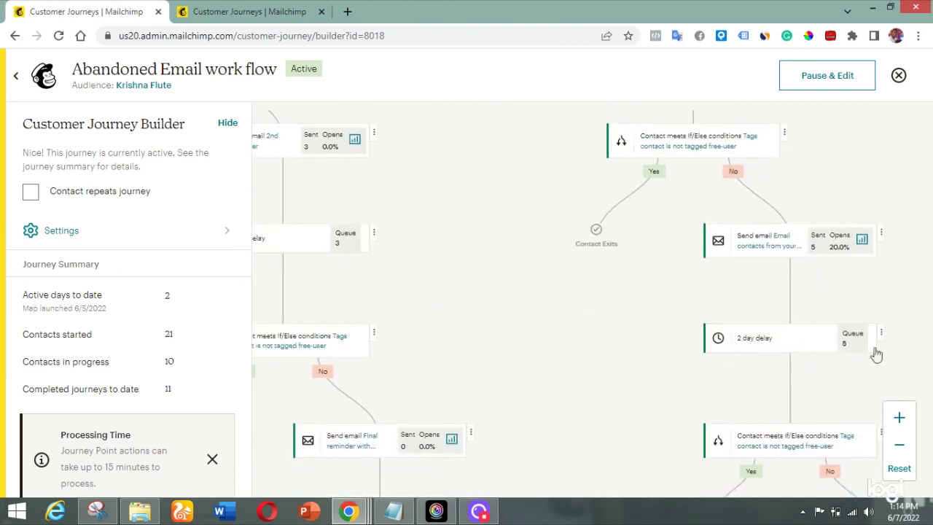
pyautogui.scroll(-8, 842, 376)
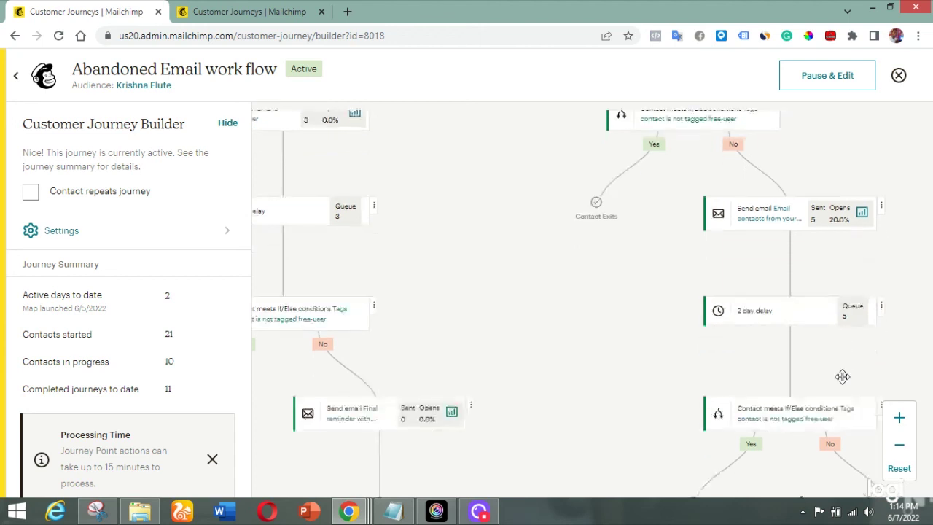
pyautogui.scroll(-2, 841, 376)
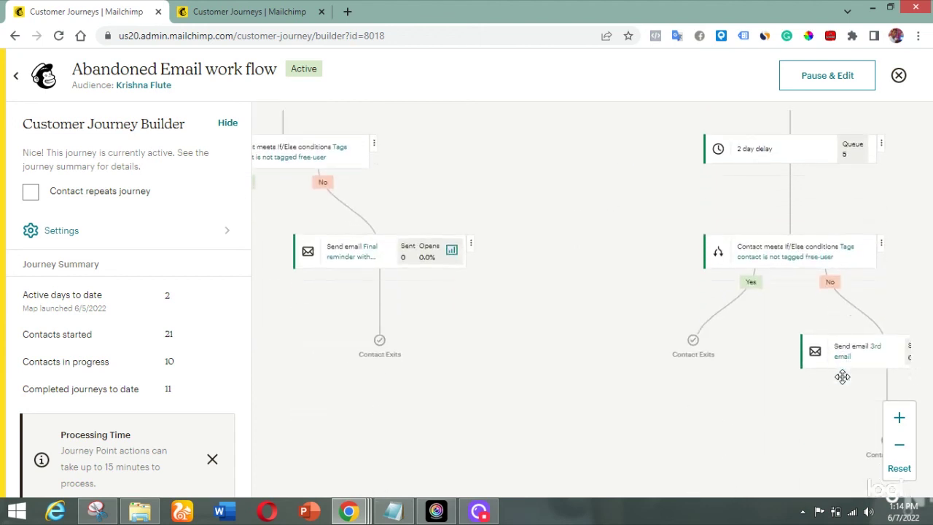
pyautogui.hscroll(3, 841, 376)
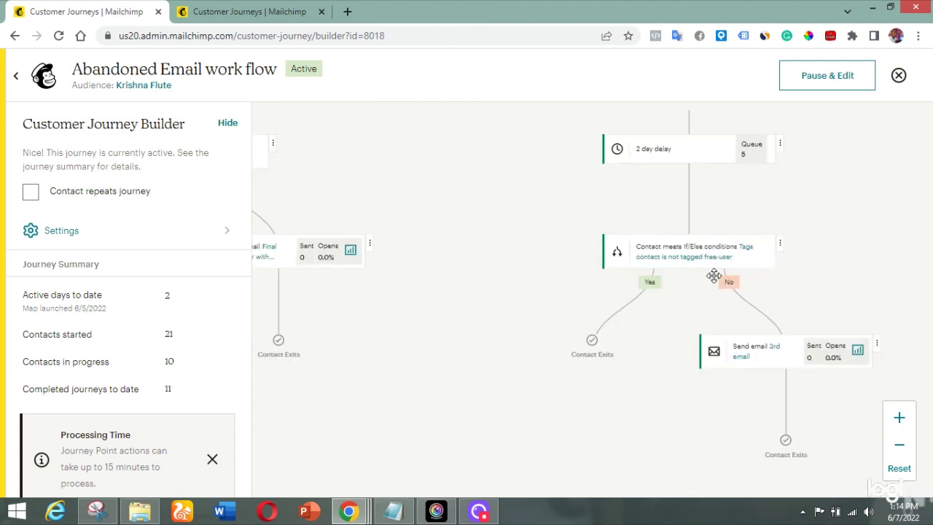
# Look back up the active journey's No branch from the 3rd email to the Learn Flute If/Else split
pyautogui.scroll(4, 601, 346)
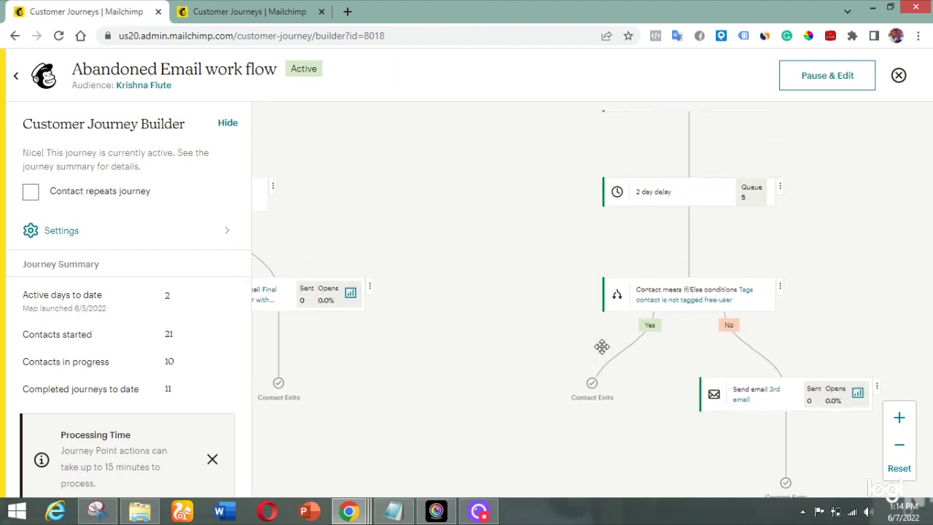
pyautogui.scroll(14, 601, 345)
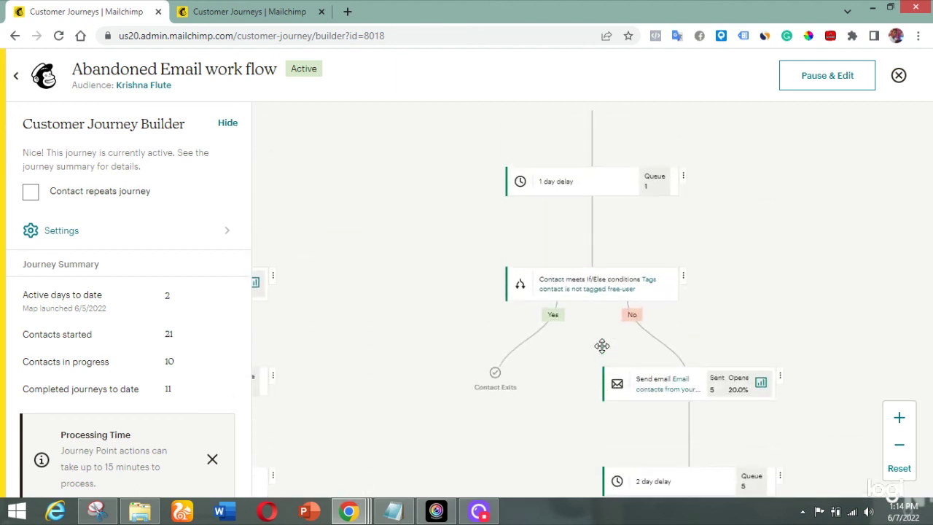
pyautogui.scroll(11, 601, 346)
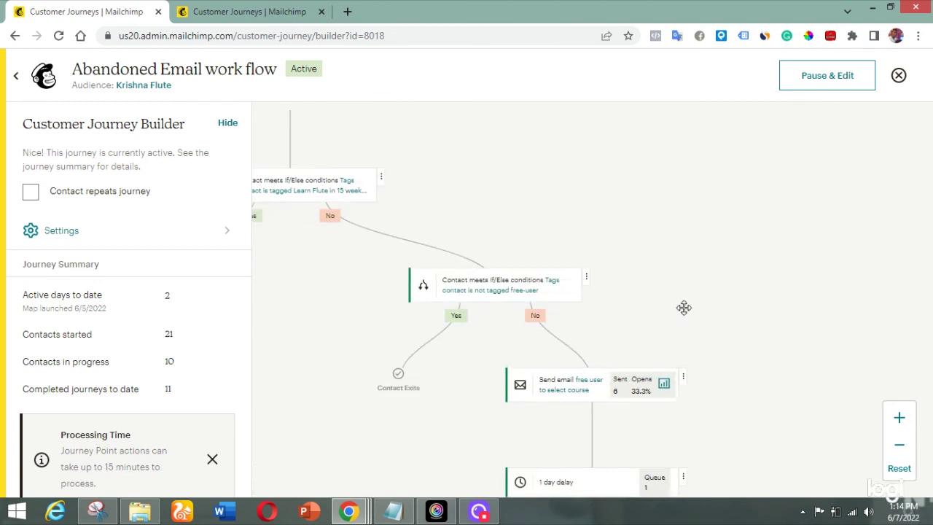